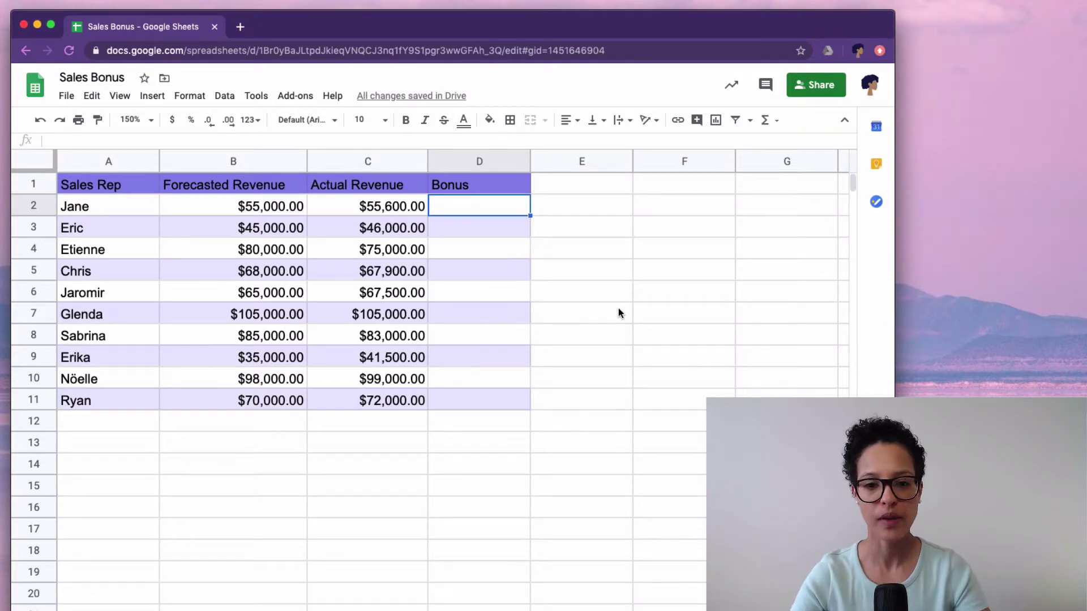
Compare the Actual Revenue and Forecasted Revenue columns, then select D2.
left_click(457, 207)
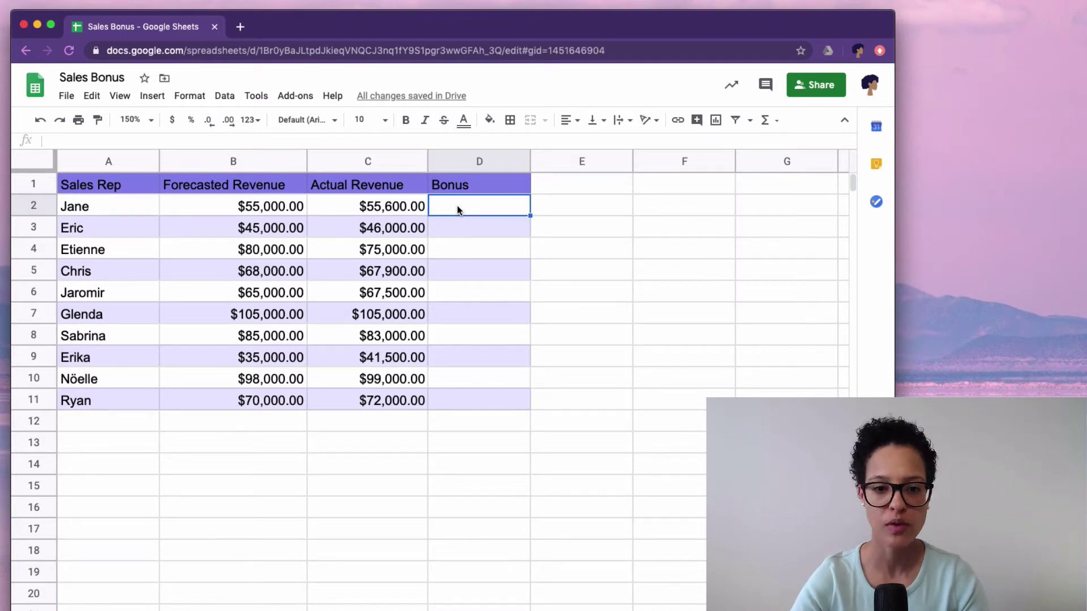
left_click(343, 162)
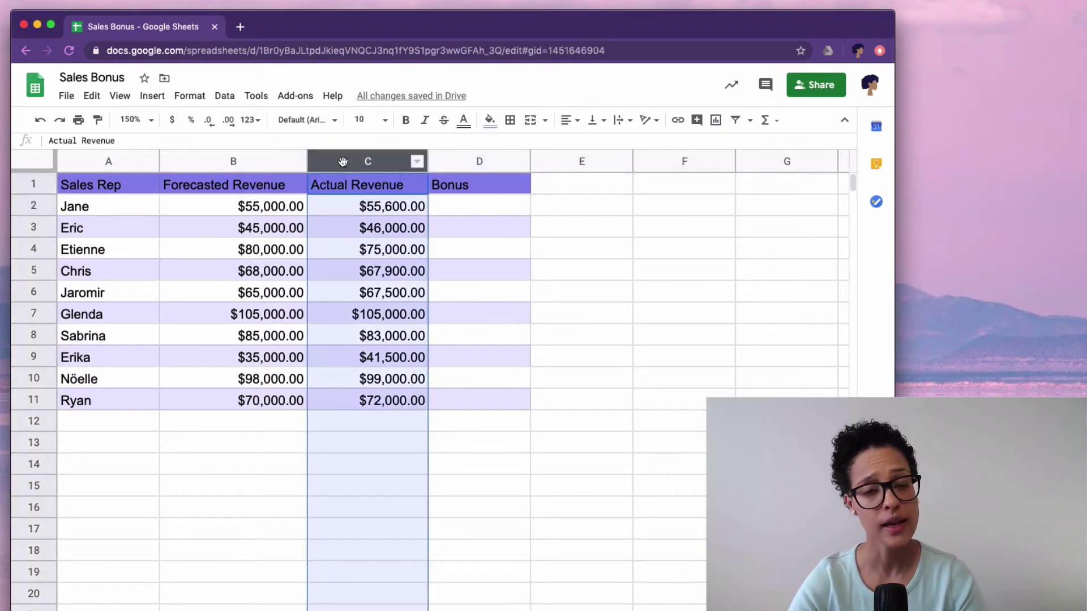
left_click(260, 156)
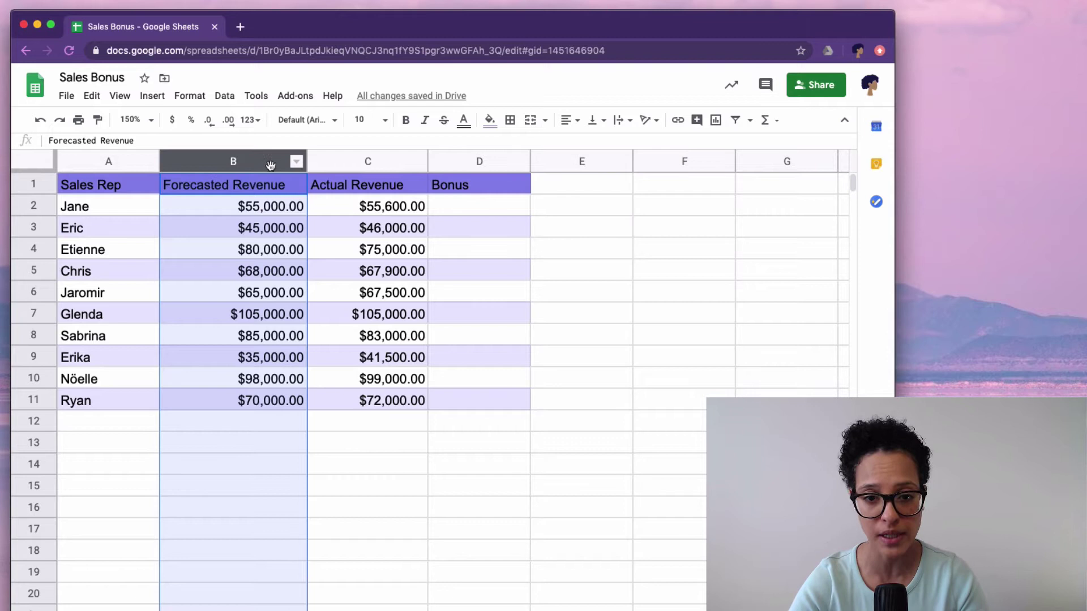
left_click(495, 213)
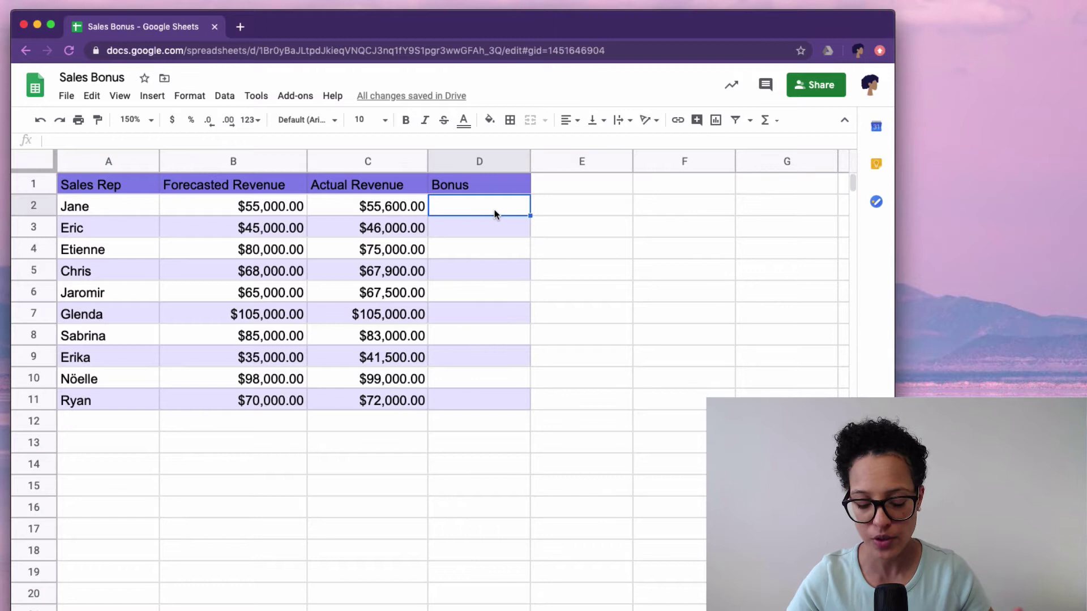
In D2, enter =IF(C2>=B2, Yes, No) using the IF suggestion.
type("=")
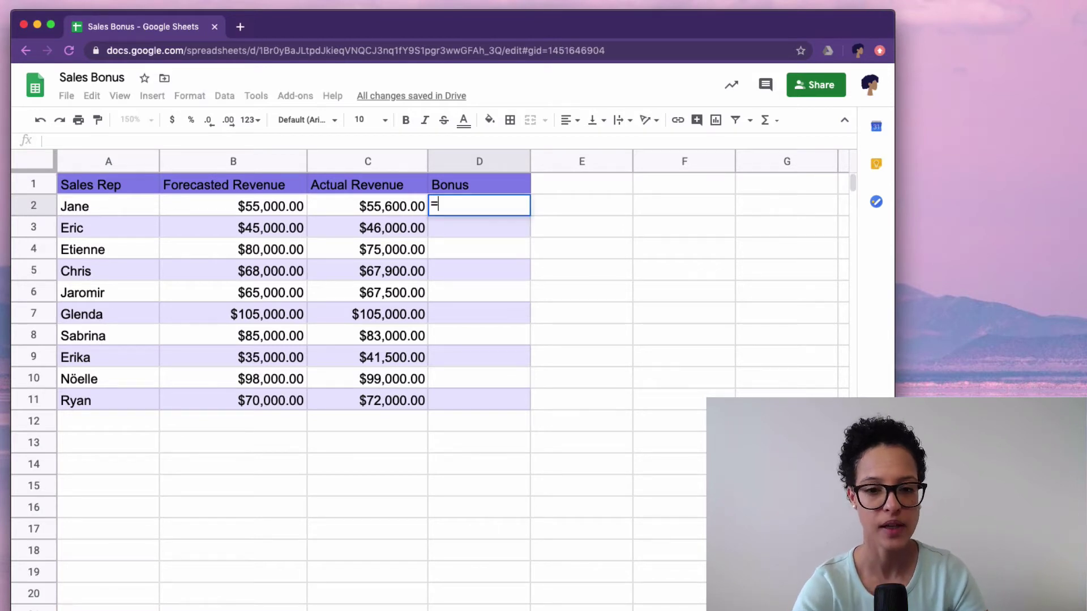
type("if")
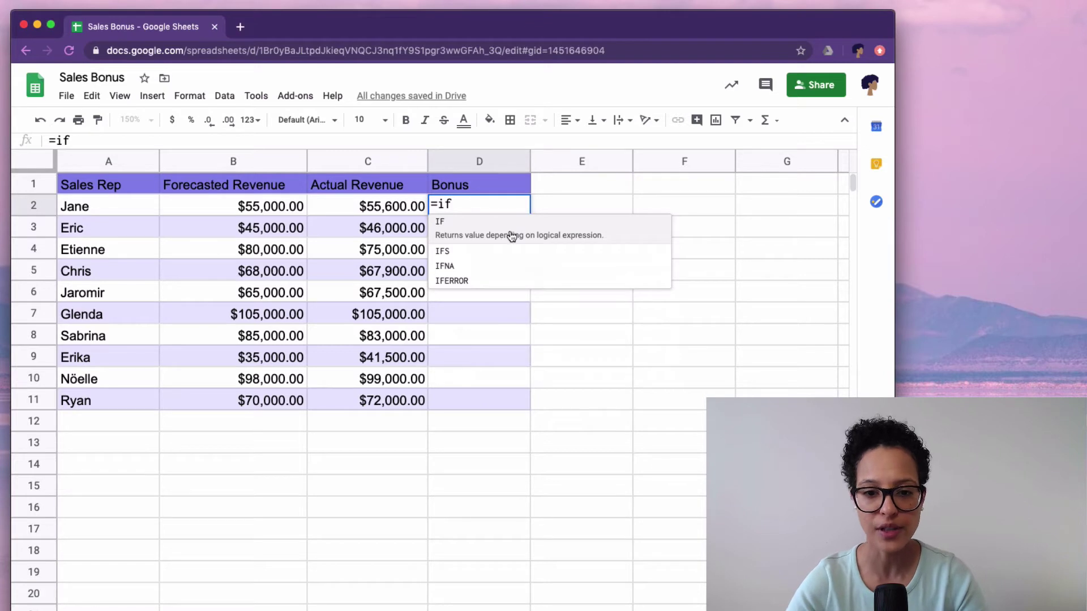
left_click(614, 235)
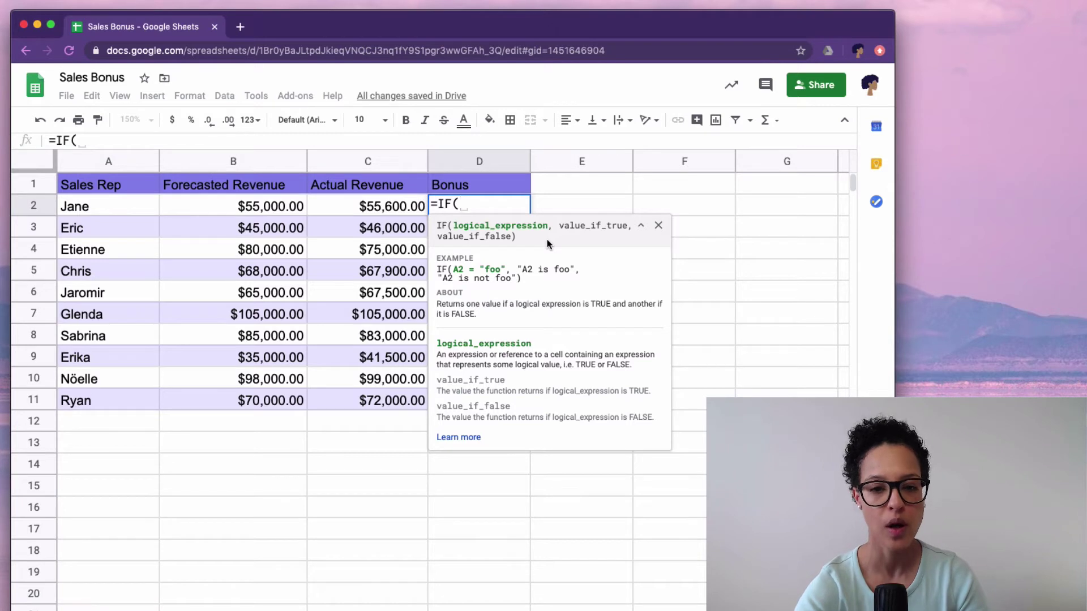
type("C2")
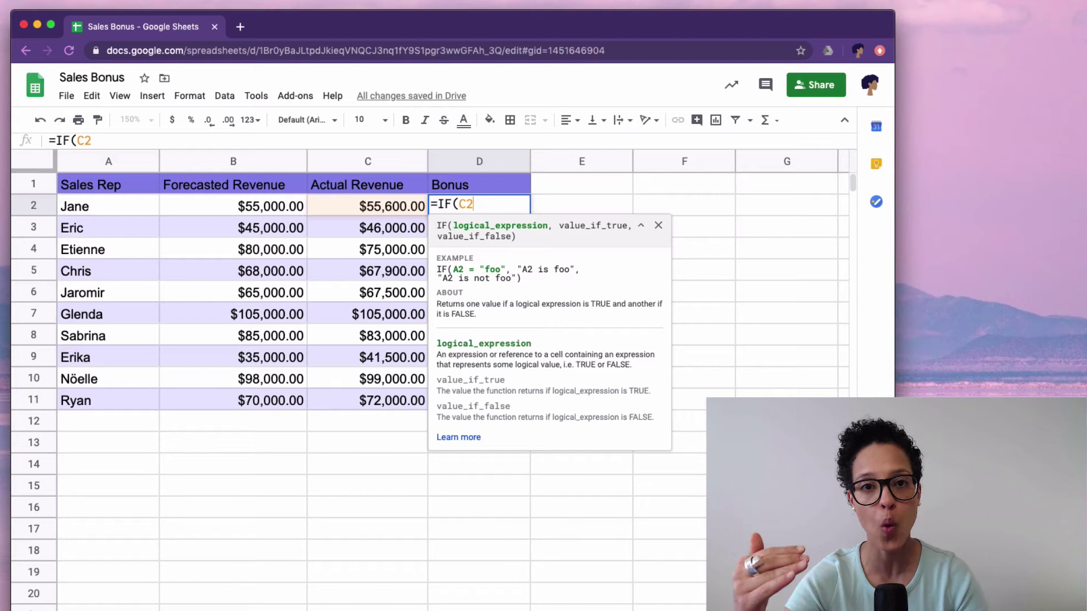
type(">")
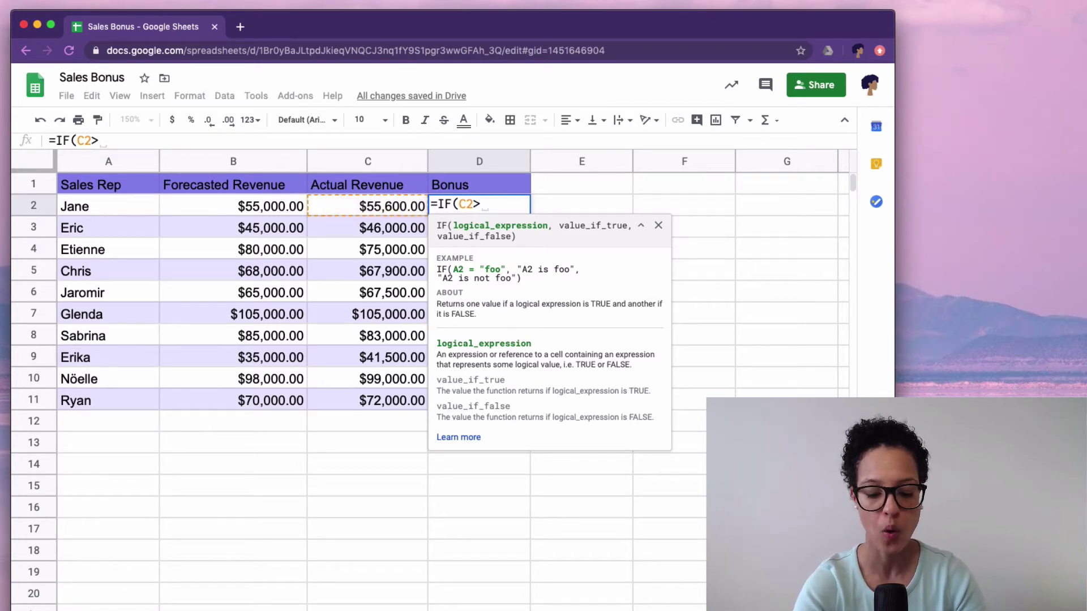
type("=B")
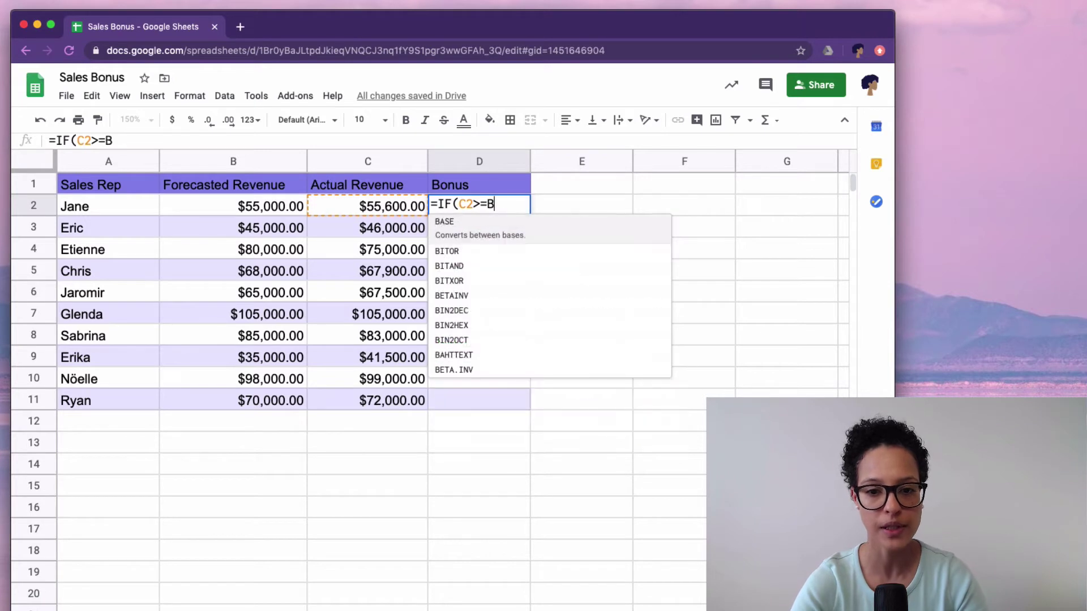
type("c")
key("BackSpace")
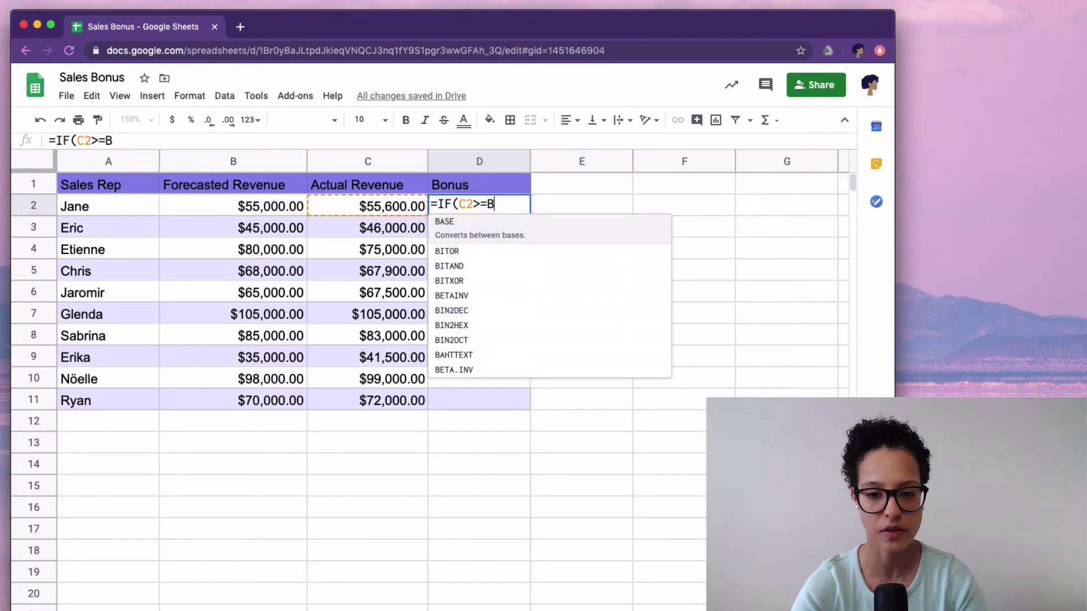
type("2")
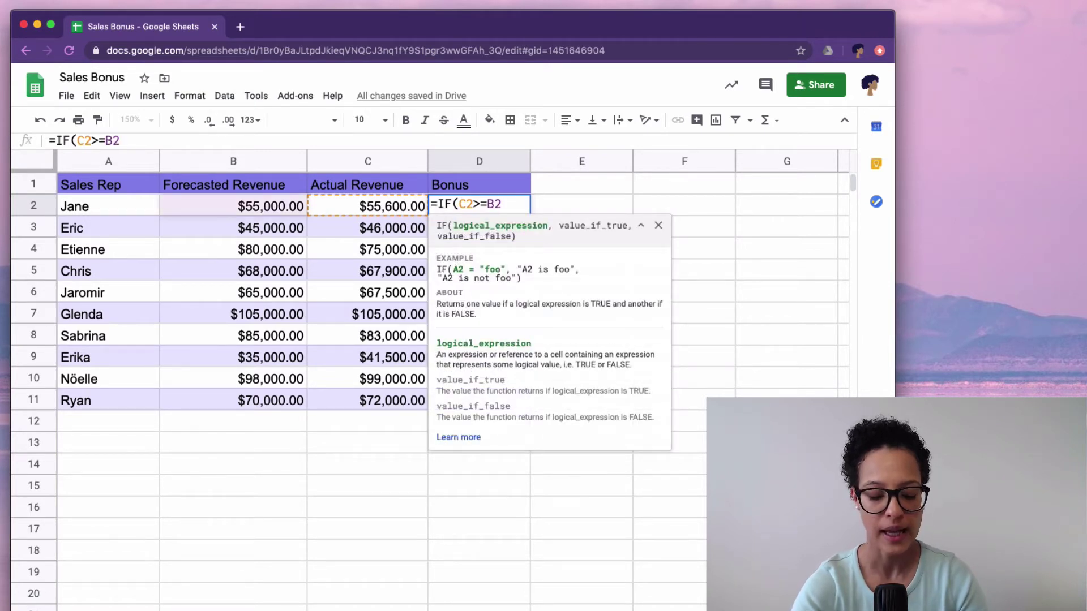
type(",")
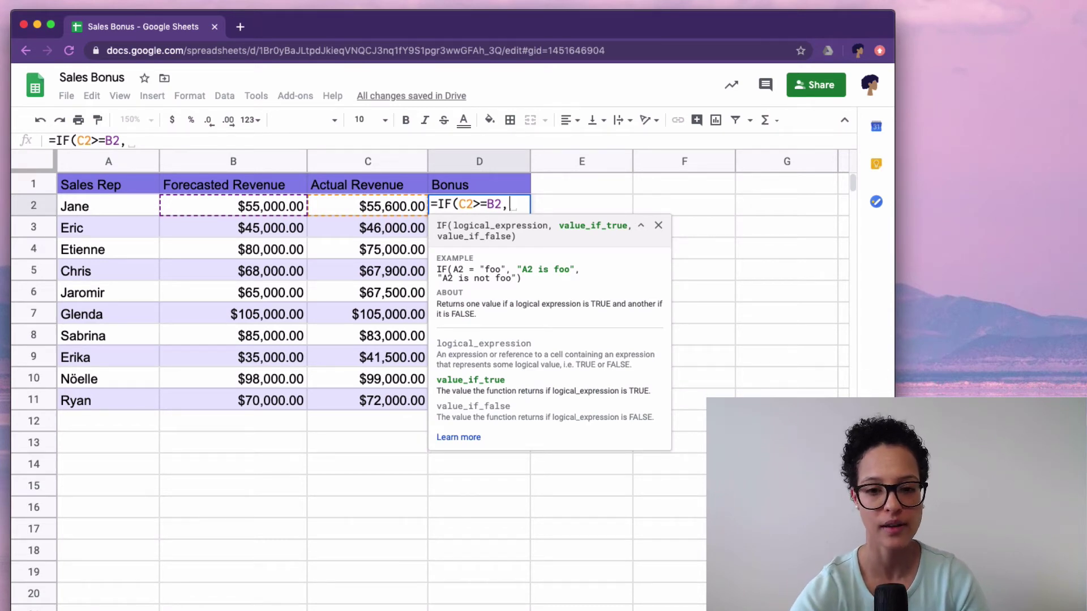
type("Yes")
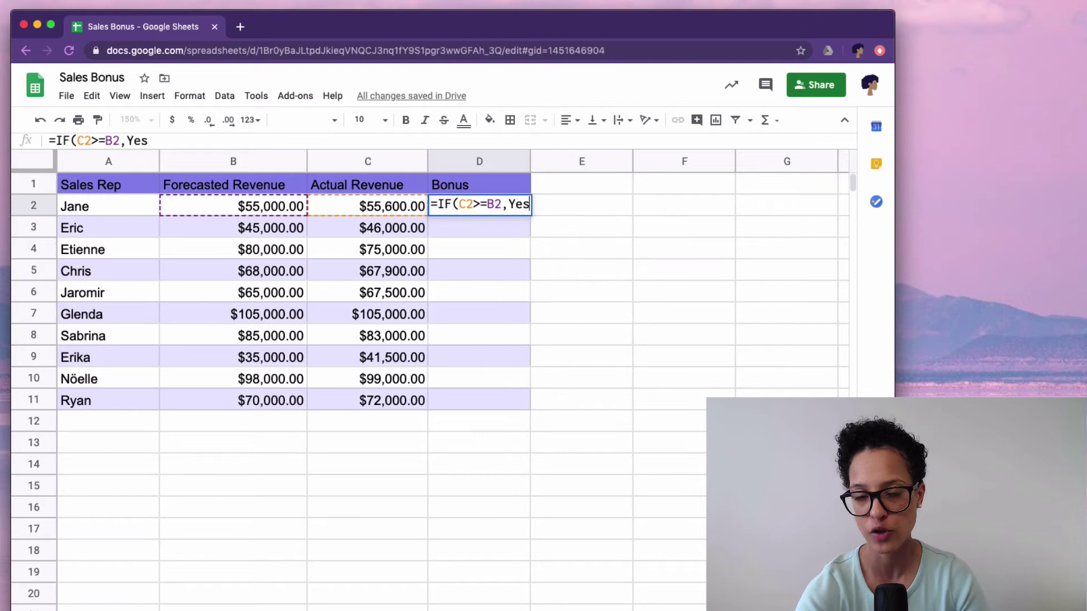
type(", No")
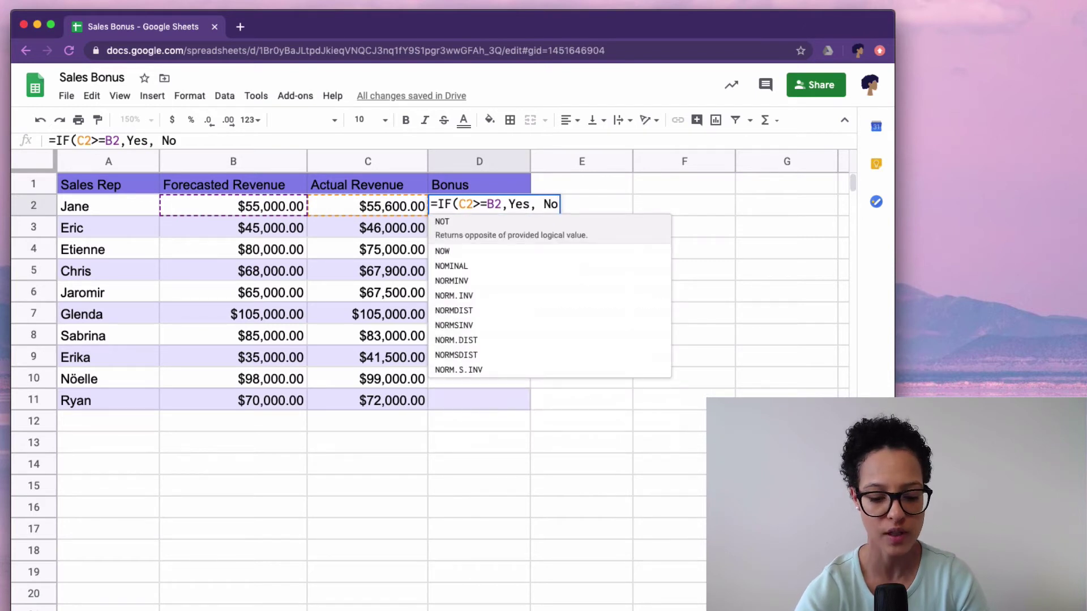
type(")")
Commit the D2 formula and inspect the #NAME? error it returns.
key("Return")
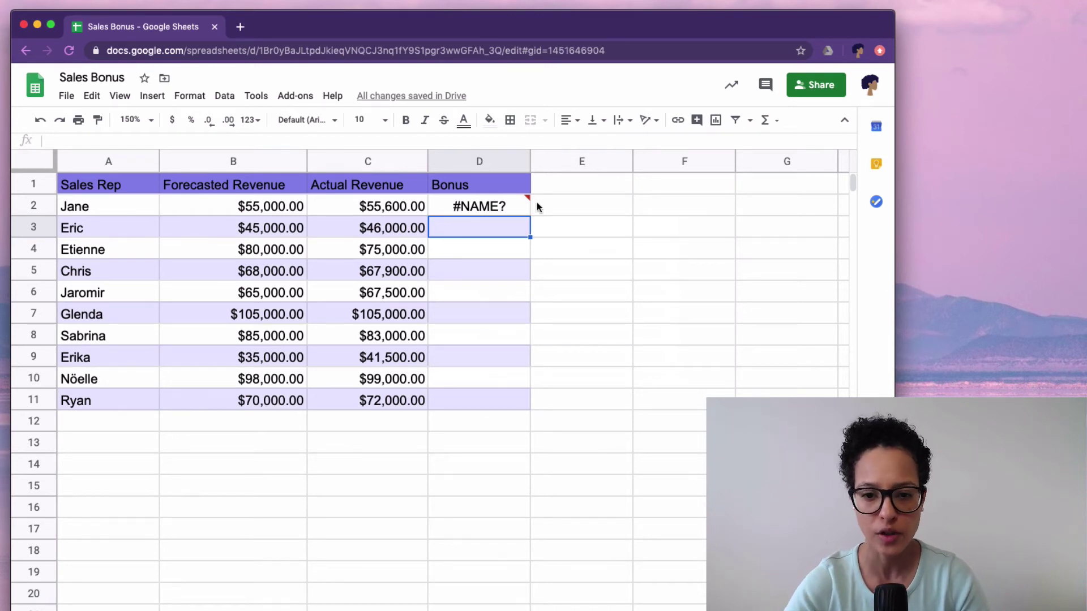
mouse_move(520, 206)
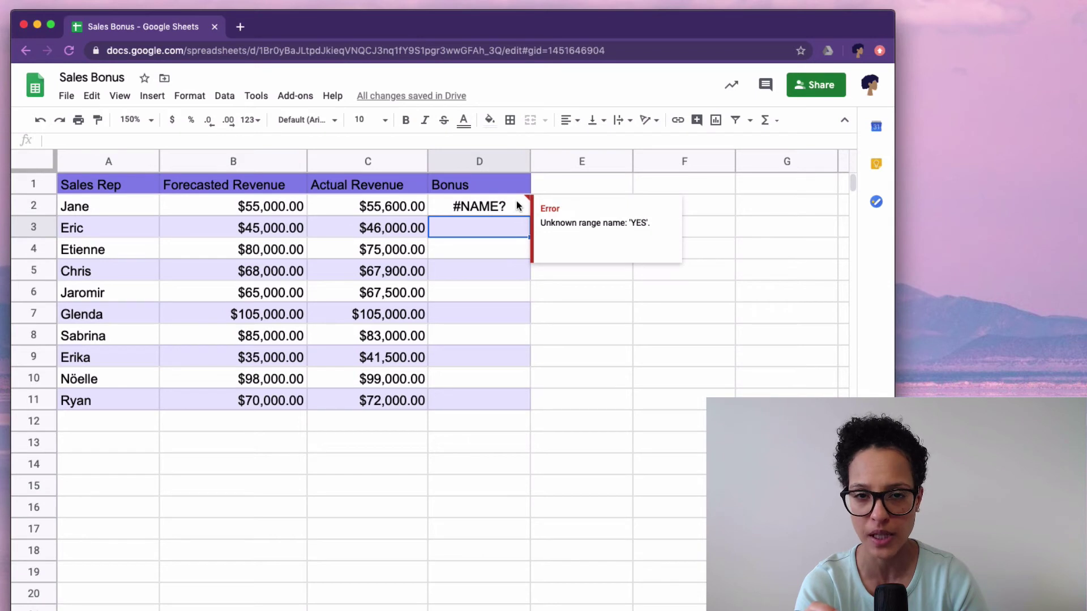
left_click(517, 205)
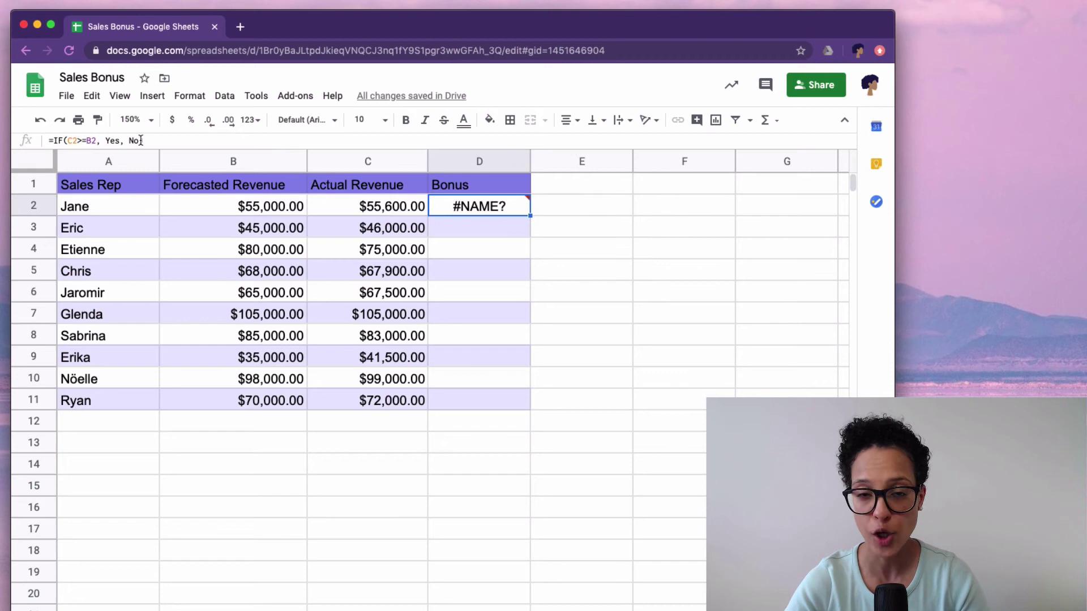
Correct D2 to =IF(C2>=B2, "Yes", "No") so it returns Yes.
left_click(106, 140)
type("\", ")
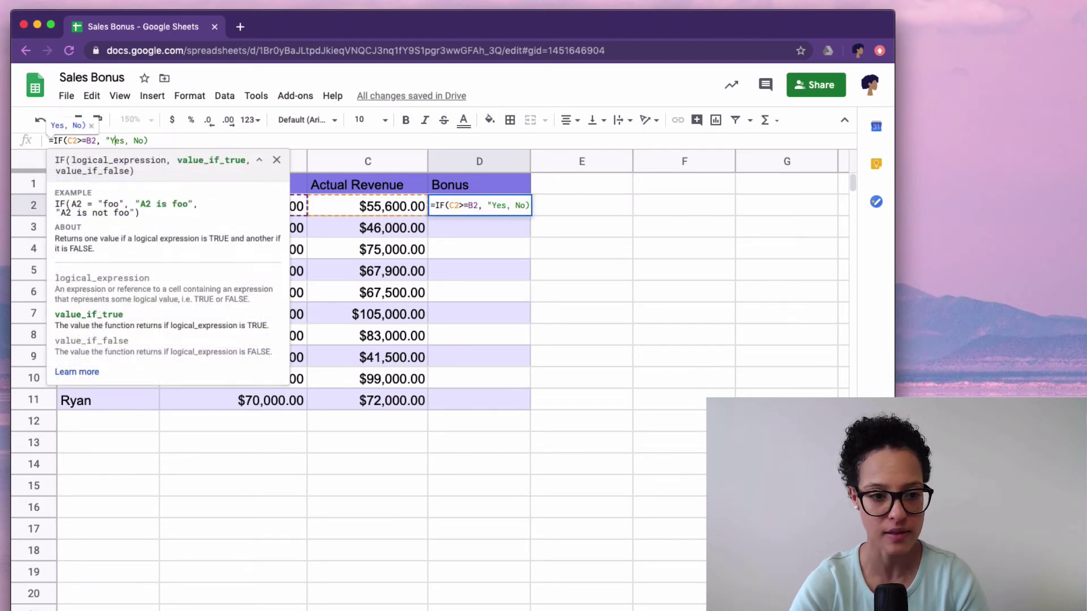
type("\"")
key("Right")
key("Right")
type("\", ")
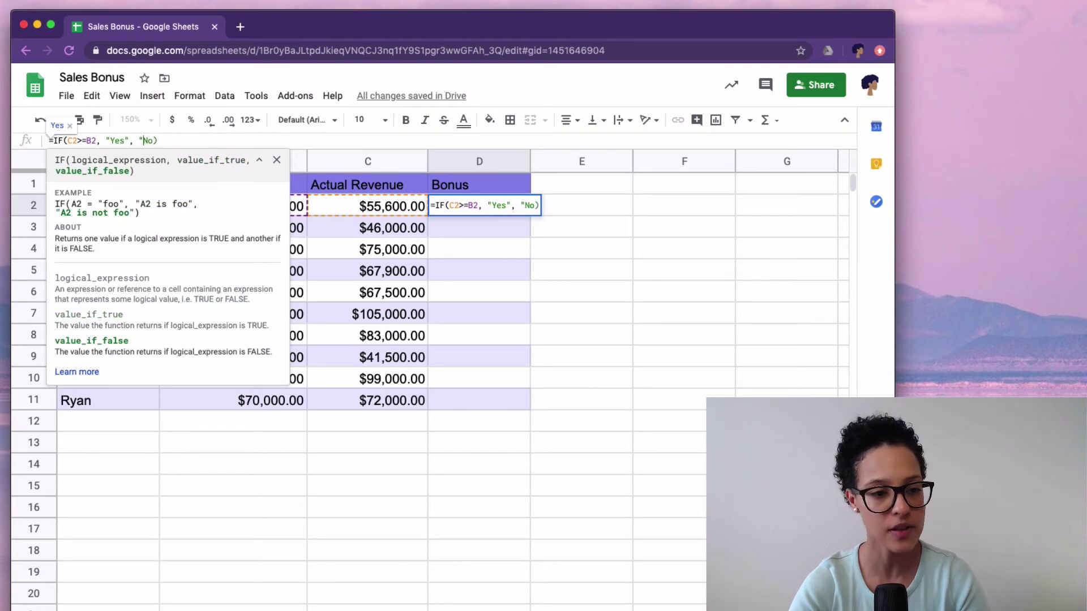
type("\"")
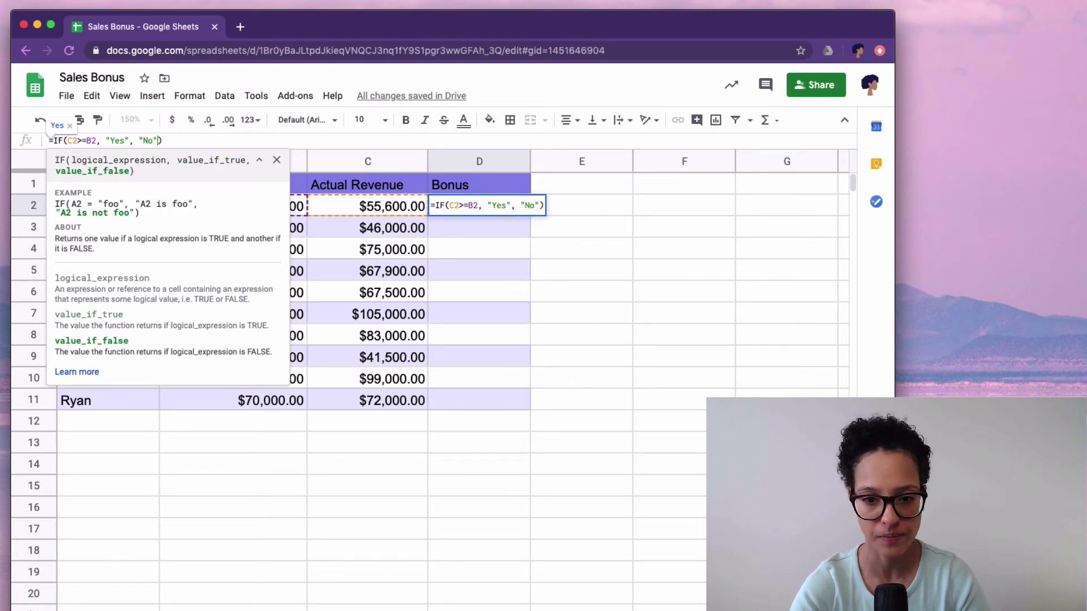
key("Return")
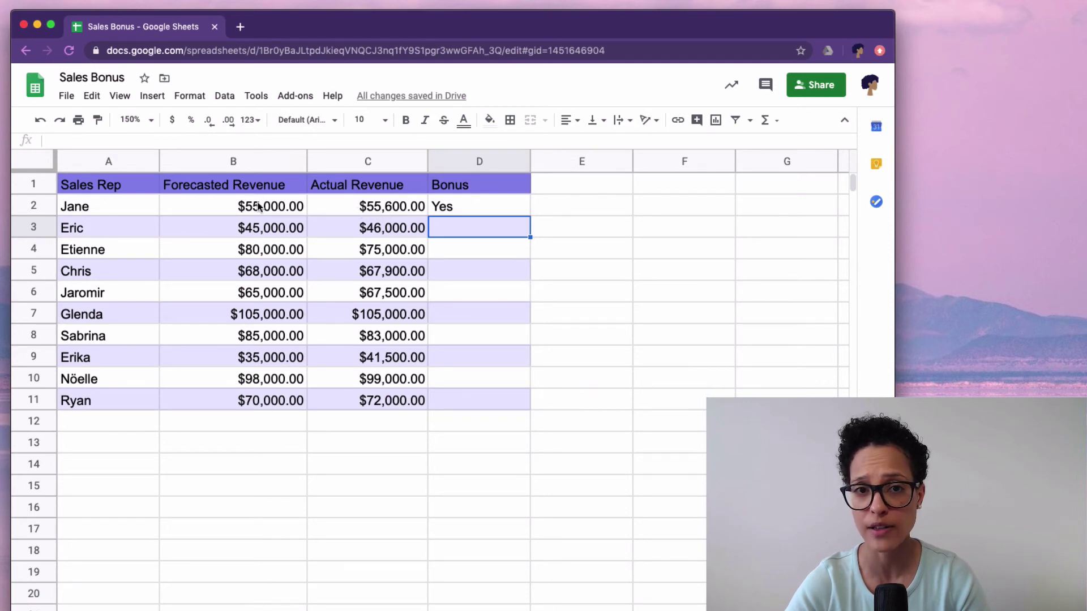
Copy the D2 bonus formula down through D11 for all sales reps.
left_click(470, 207)
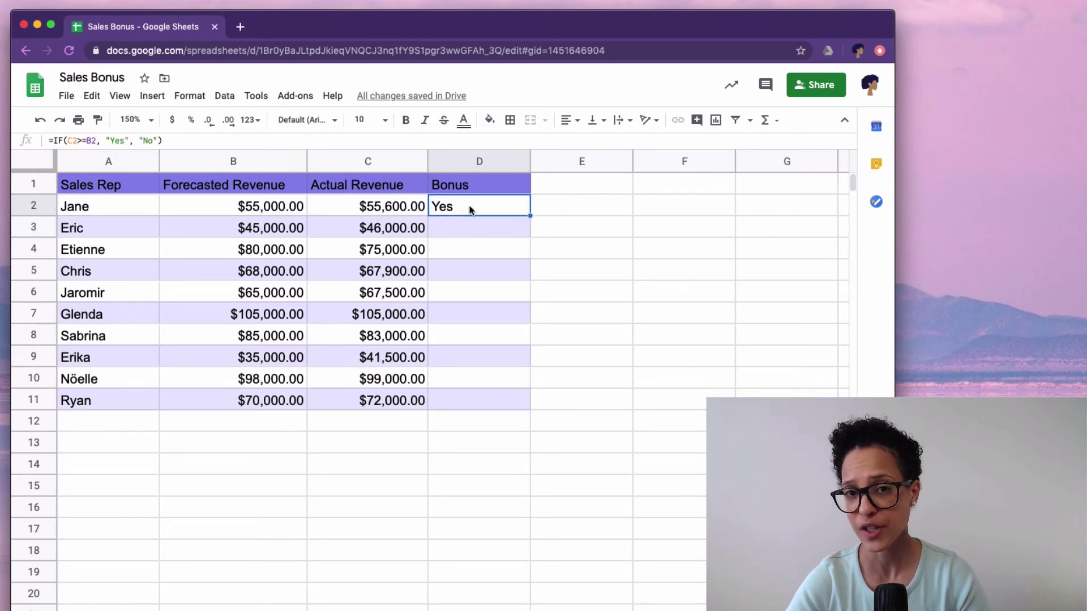
double_click(531, 215)
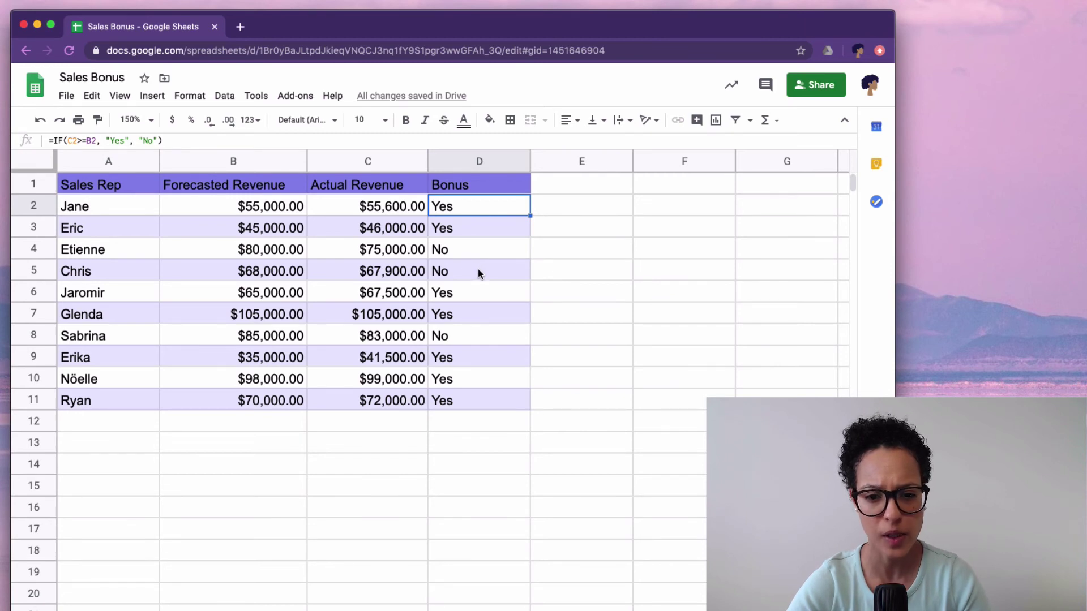
left_click(454, 250)
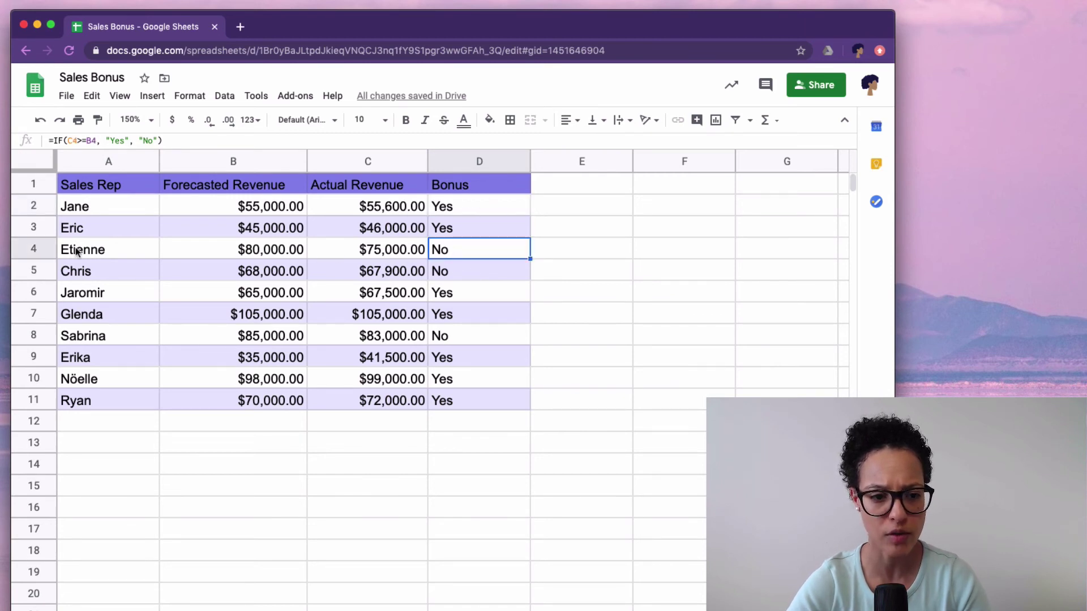
left_click(400, 249)
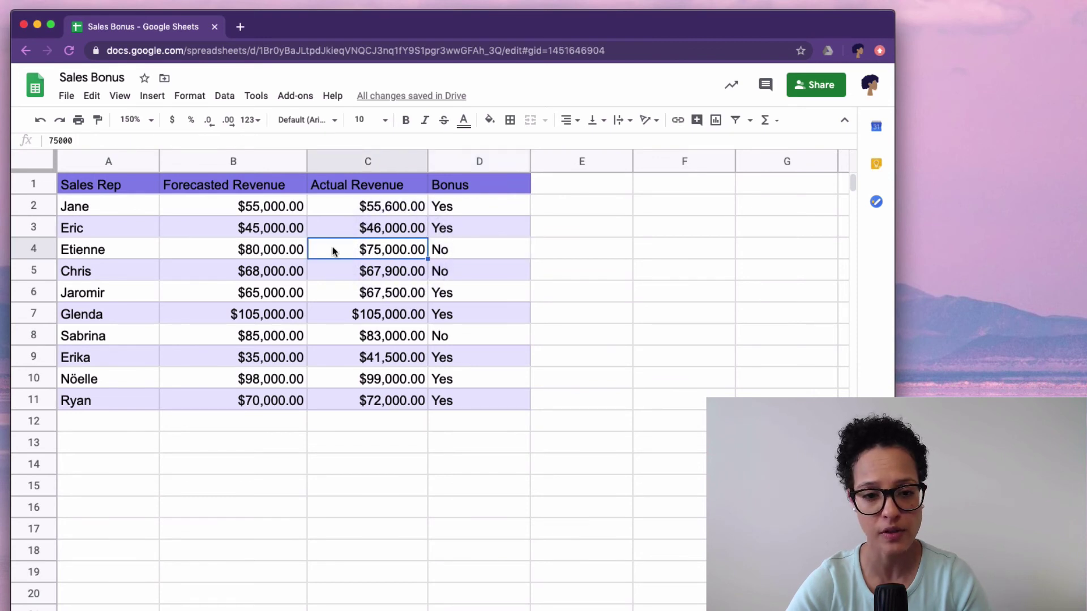
left_click(225, 250)
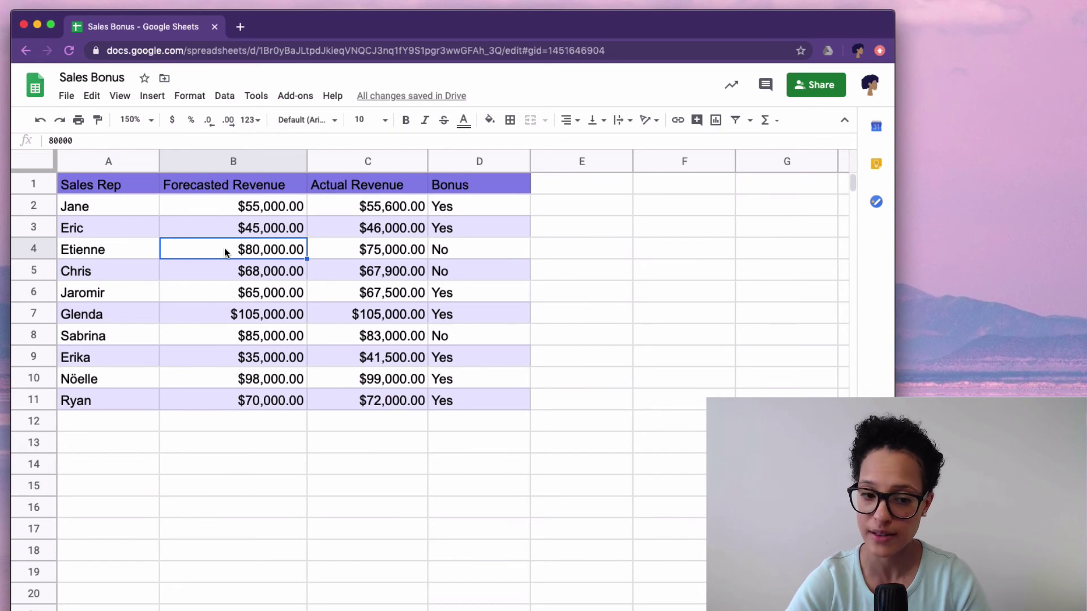
left_click(109, 315)
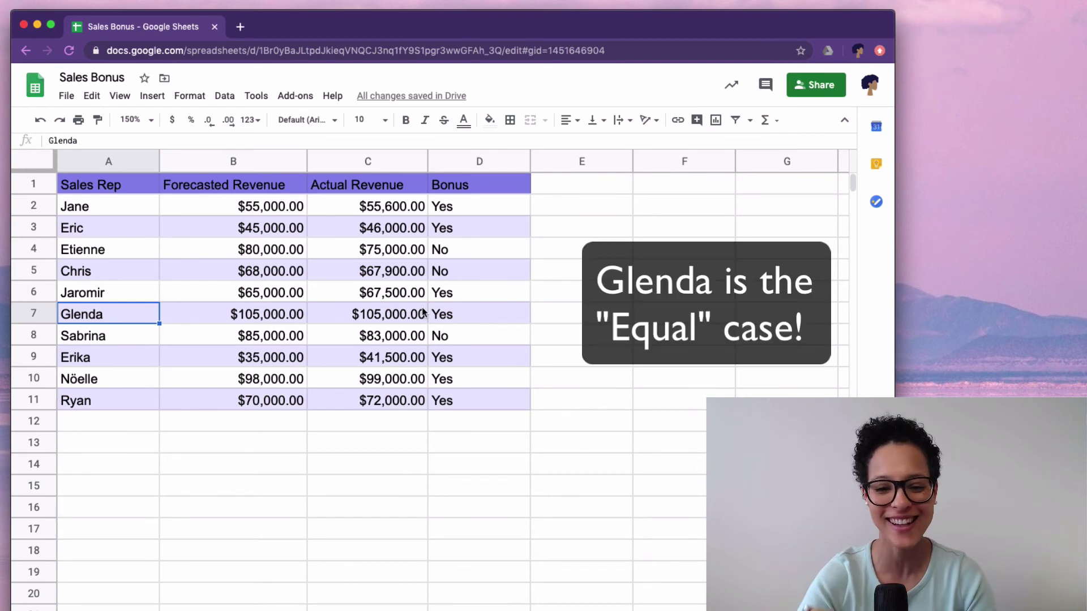
left_click(351, 315)
left_click(238, 314)
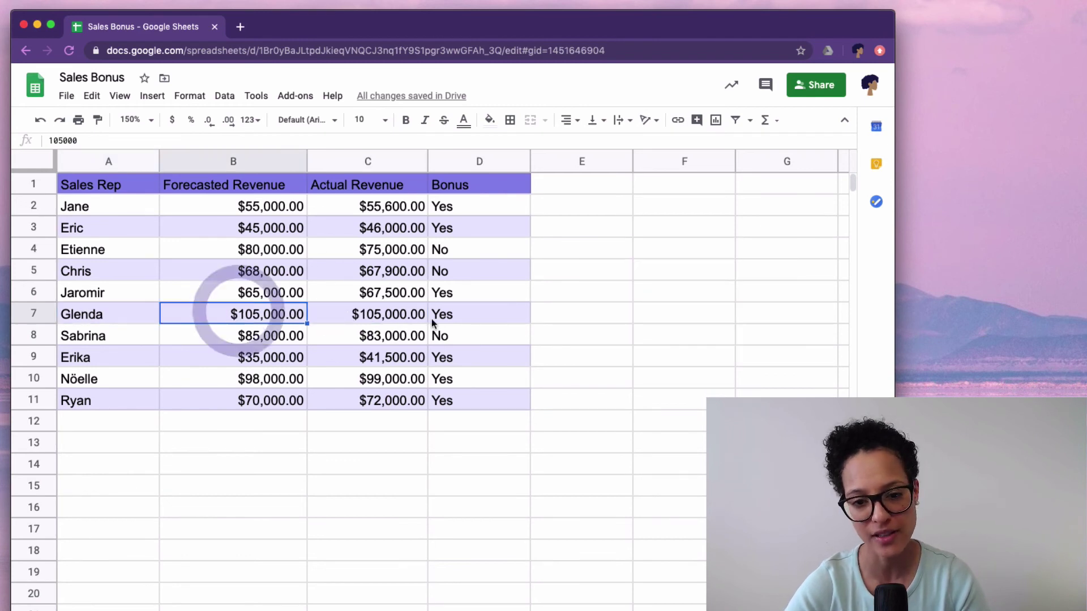
left_click(449, 319)
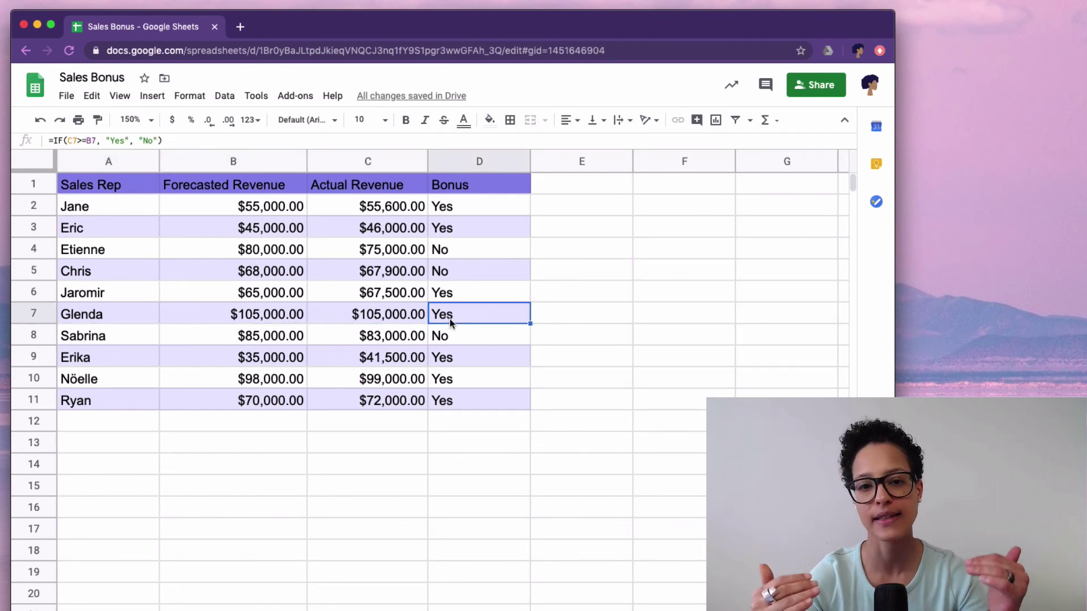